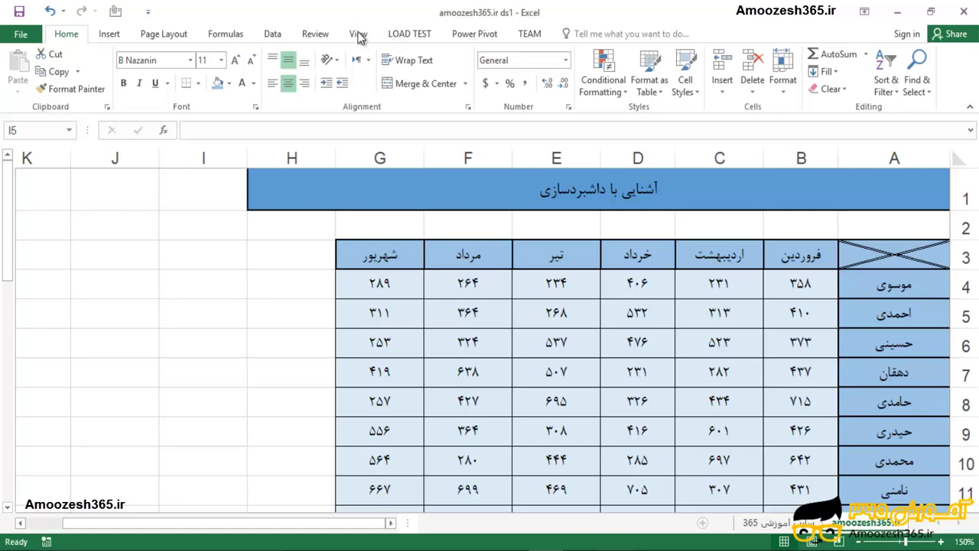
- Tick Developer through the ribbon's Customize the Ribbon option, then close without applying
{"action": "right_click", "coordinate": [360, 38]}
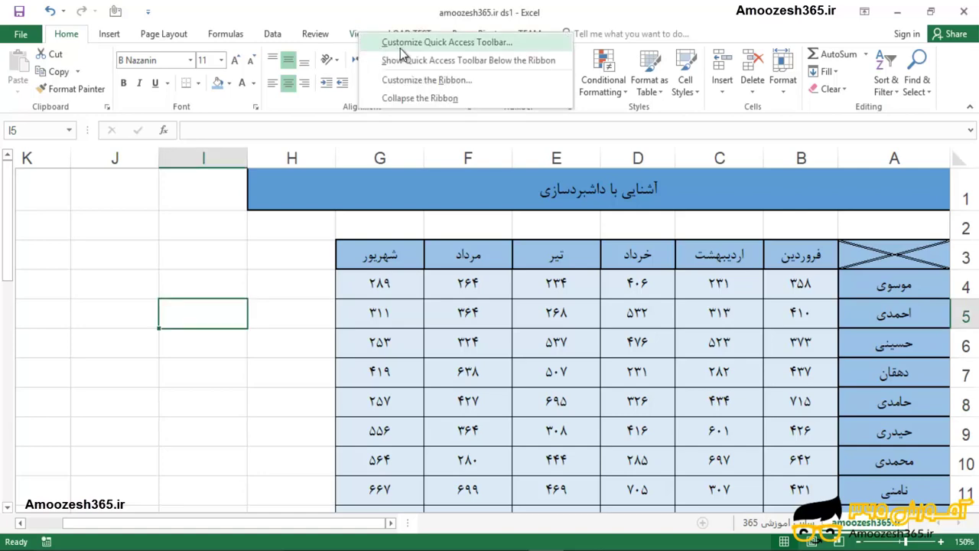
{"action": "left_click", "coordinate": [423, 81]}
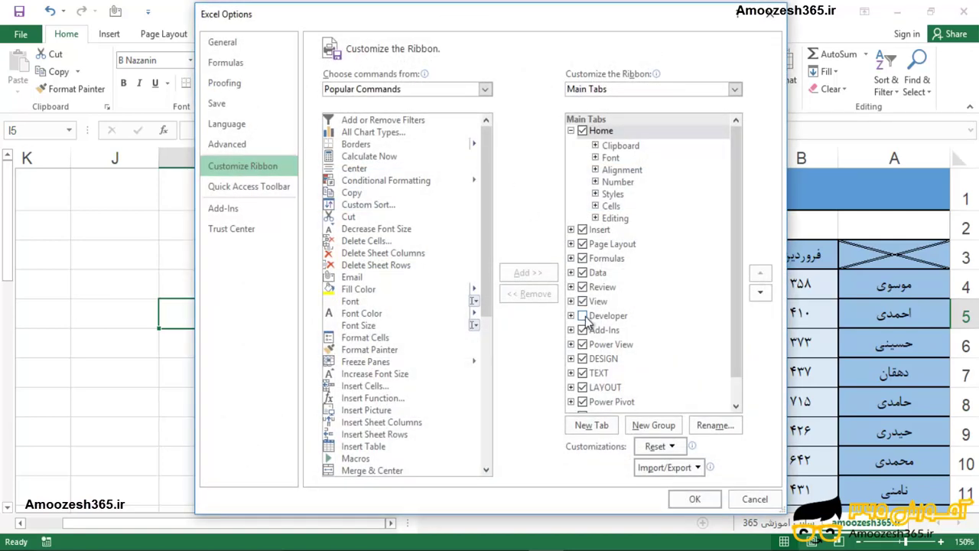
{"action": "left_click", "coordinate": [584, 316]}
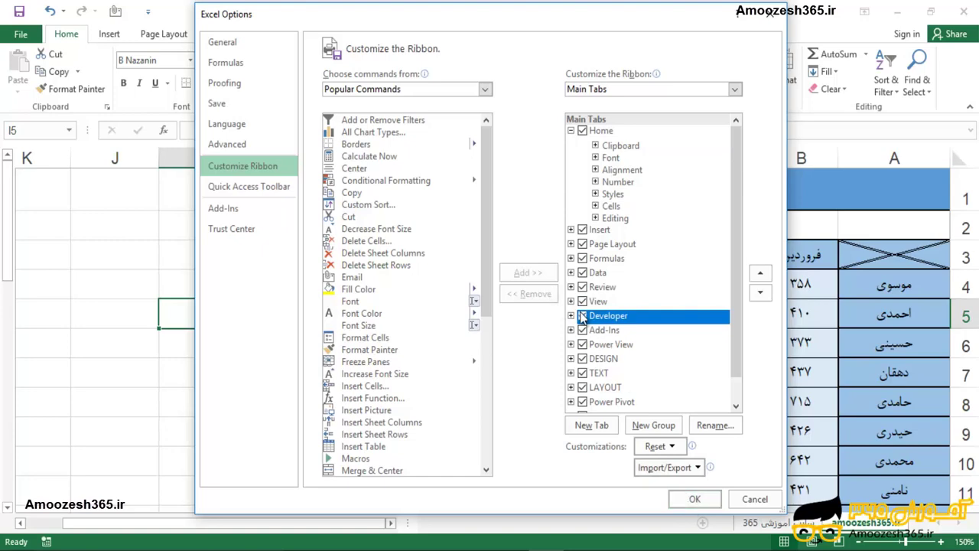
{"action": "left_click", "coordinate": [768, 14]}
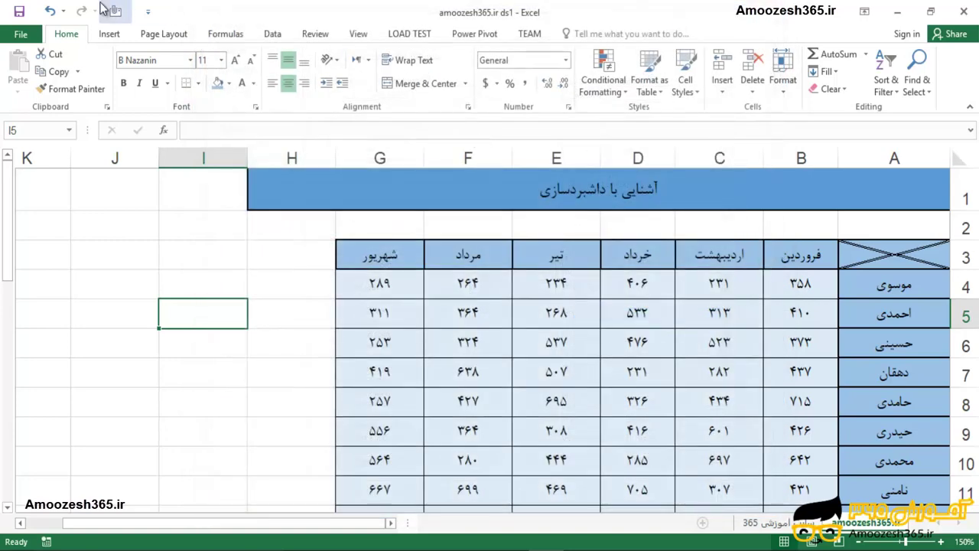
- Enable the Developer tab via File > Options > Customize Ribbon and confirm with OK
{"action": "left_click", "coordinate": [21, 35]}
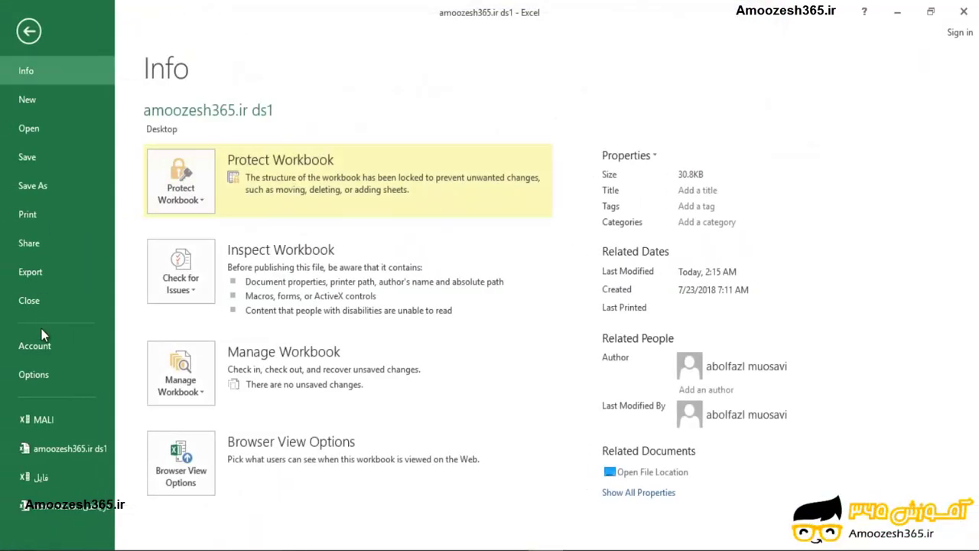
{"action": "left_click", "coordinate": [33, 375]}
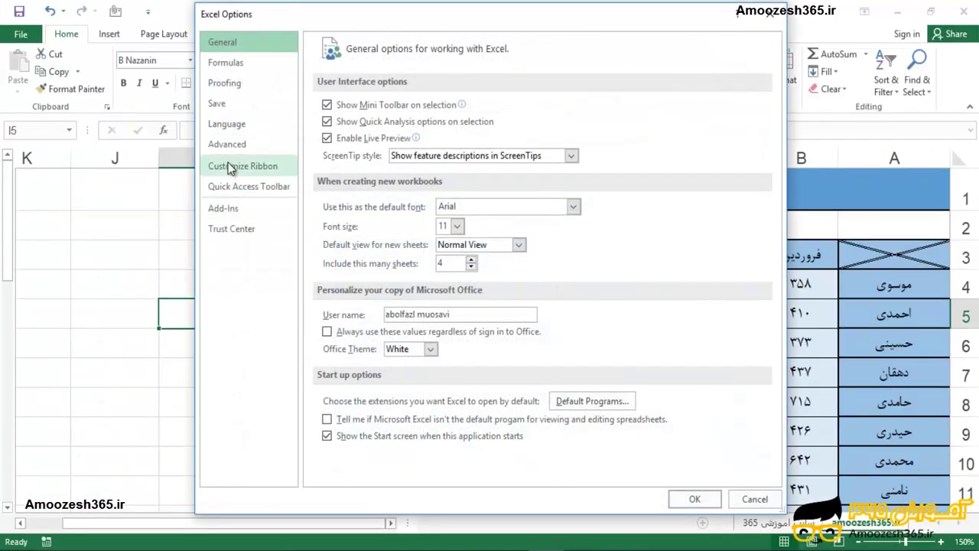
{"action": "left_click", "coordinate": [228, 166]}
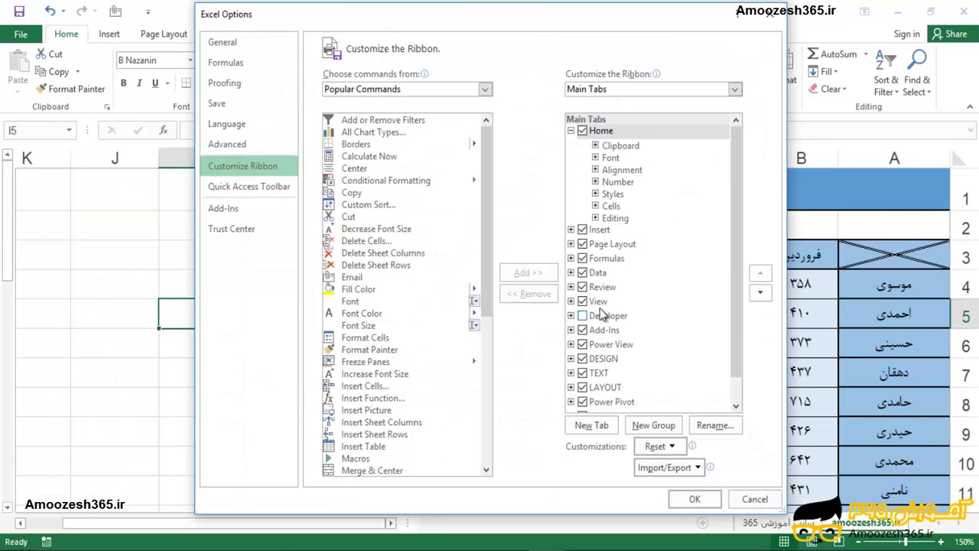
{"action": "left_click", "coordinate": [582, 316]}
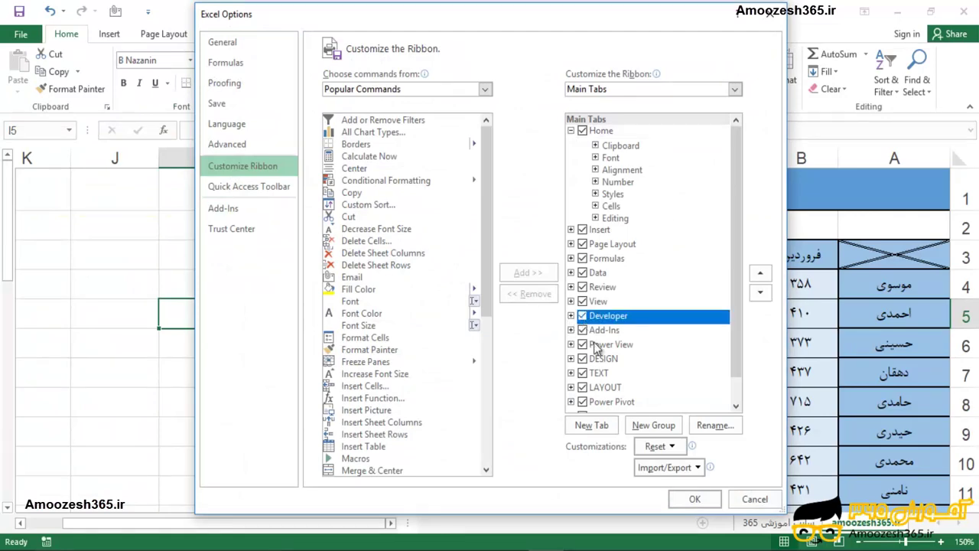
{"action": "left_click", "coordinate": [695, 500]}
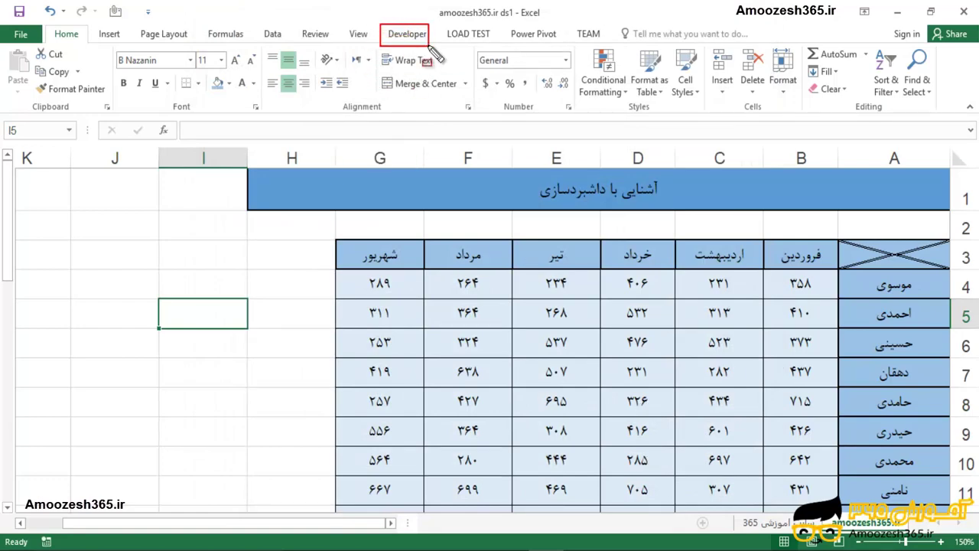
- Switch to the Developer tab and outline the monthly data table
{"action": "left_click", "coordinate": [420, 38]}
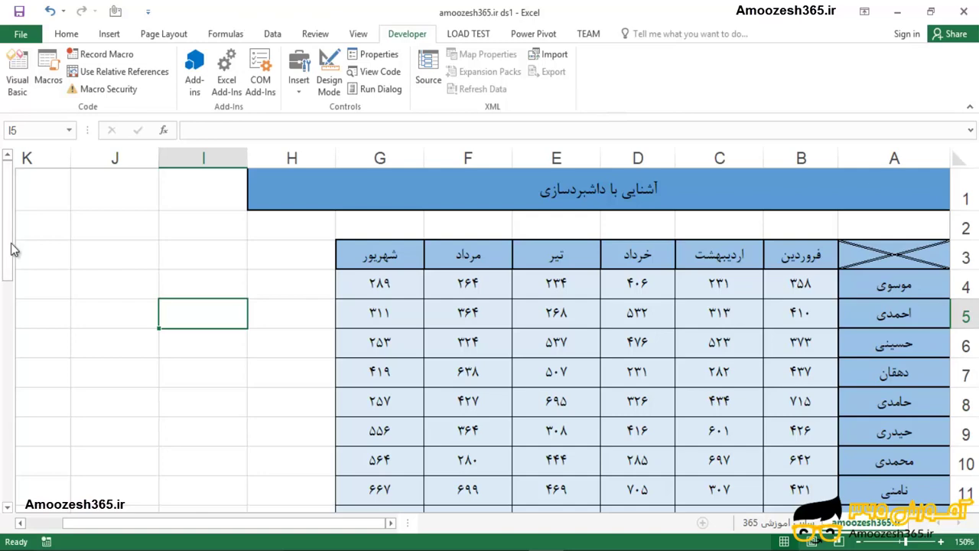
{"action": "left_click_drag", "start_coordinate": [9, 247], "coordinate": [8, 244]}
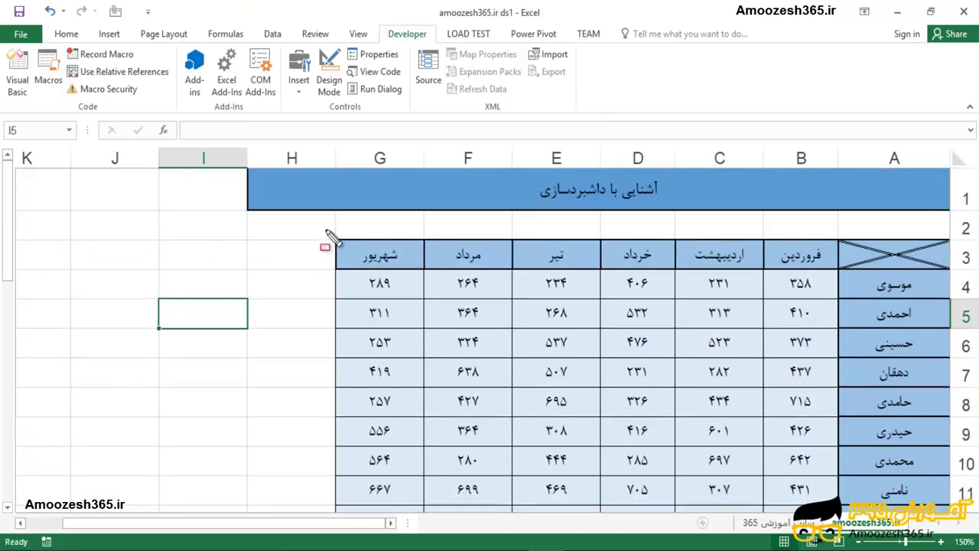
{"action": "left_click_drag", "start_coordinate": [328, 227], "coordinate": [627, 287]}
{"action": "left_click_drag", "start_coordinate": [699, 299], "coordinate": [950, 471]}
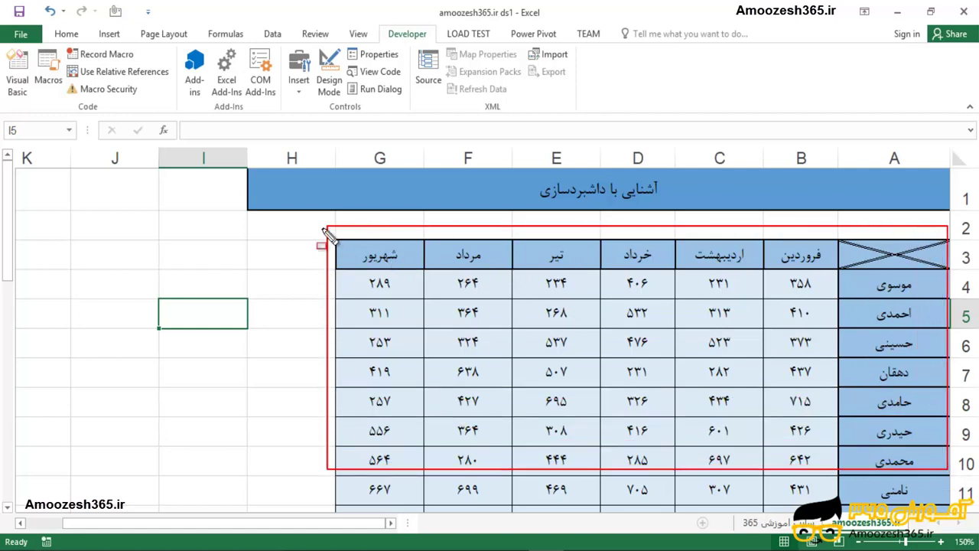
- Highlight the month header row and cell B6 as an example value, then clear the annotations
{"action": "mouse_move", "coordinate": [334, 232]}
{"action": "left_mouse_down"}
{"action": "mouse_move", "coordinate": [838, 269]}
{"action": "mouse_move", "coordinate": [900, 347]}
{"action": "mouse_move", "coordinate": [952, 511]}
{"action": "left_mouse_up"}
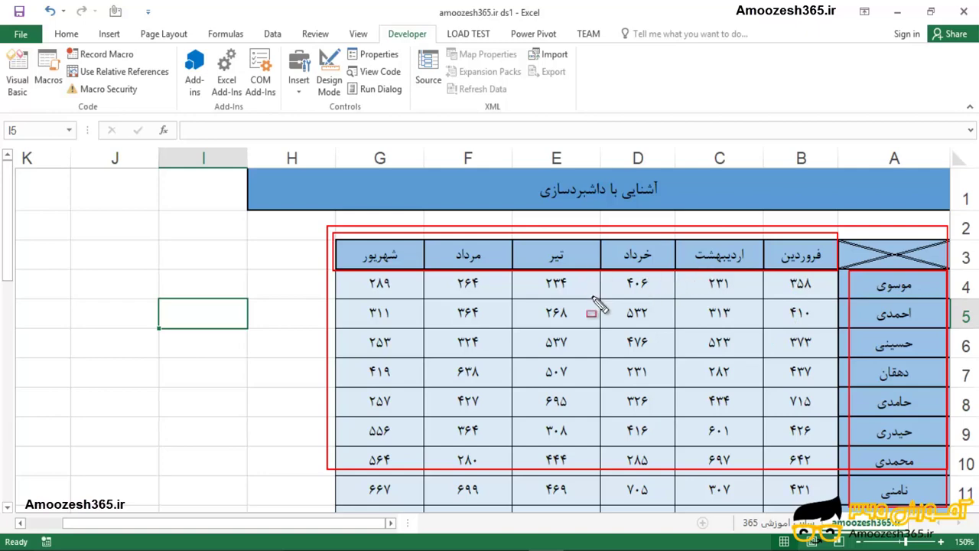
{"action": "left_click_drag", "start_coordinate": [783, 330], "coordinate": [820, 355]}
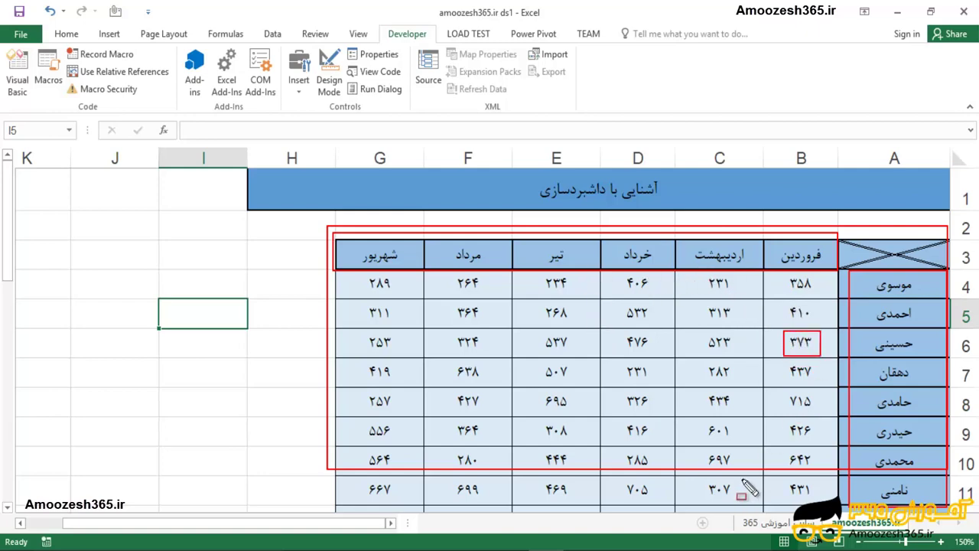
{"action": "key", "text": "Escape"}
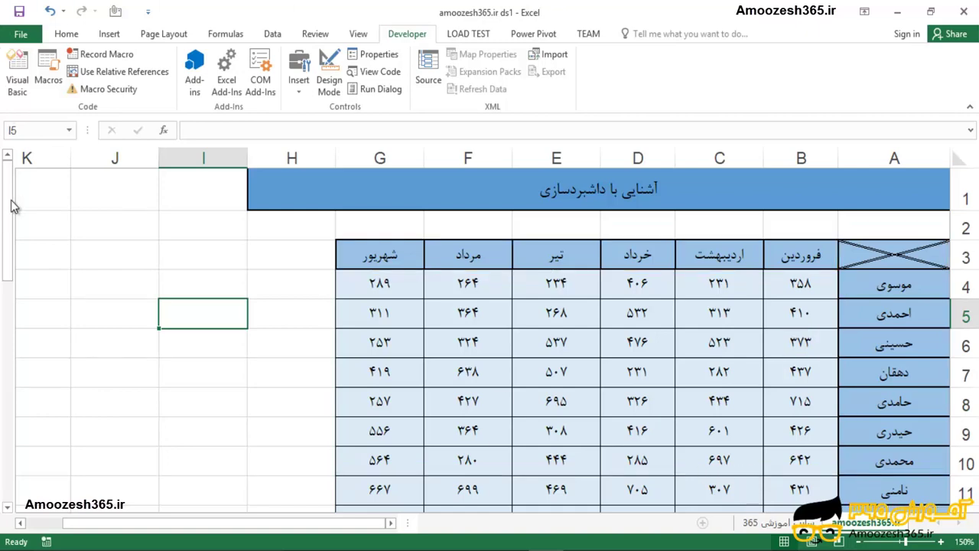
{"action": "mouse_move", "coordinate": [6, 201]}
{"action": "left_mouse_down"}
{"action": "mouse_move", "coordinate": [9, 425]}
{"action": "mouse_move", "coordinate": [72, 153]}
{"action": "left_mouse_up"}
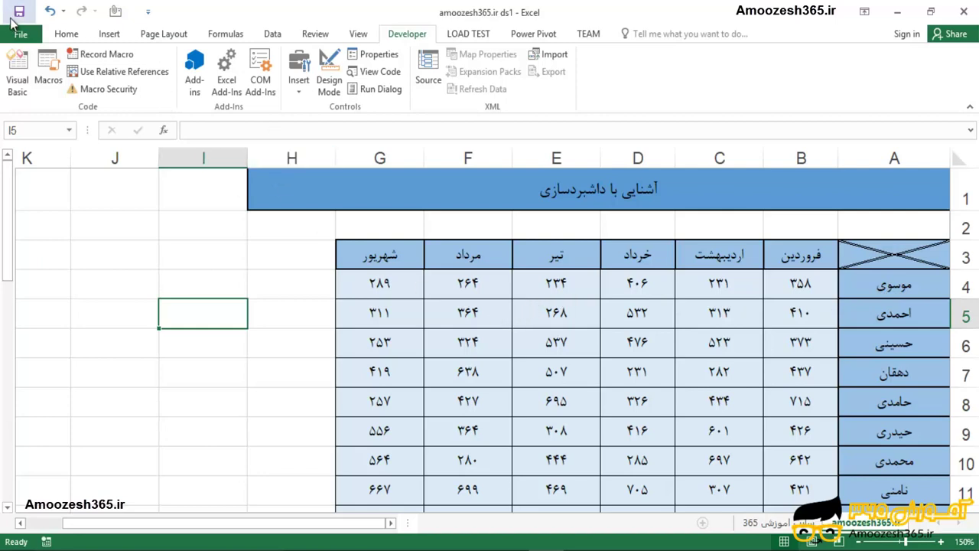
{"action": "left_click", "coordinate": [109, 34]}
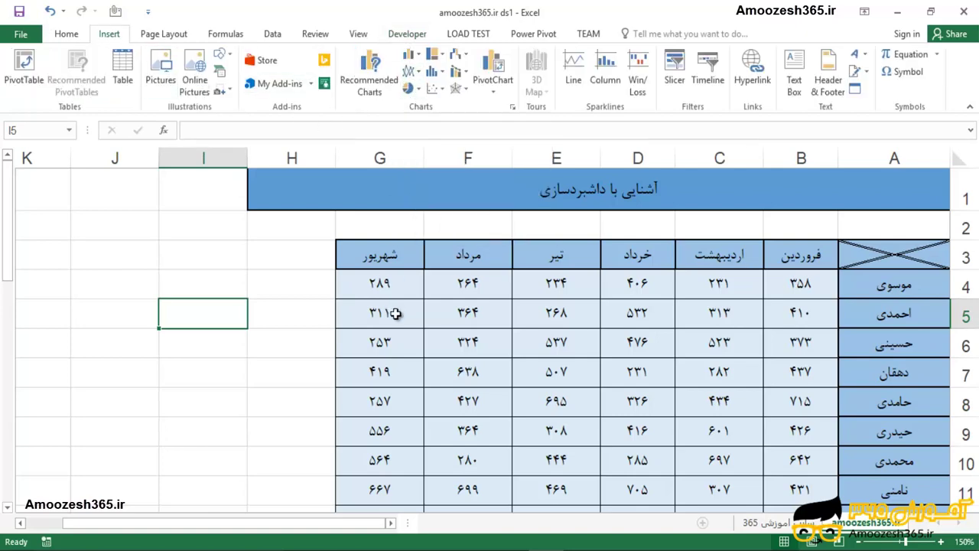
{"action": "left_click_drag", "start_coordinate": [391, 312], "coordinate": [815, 310]}
{"action": "left_click", "coordinate": [411, 71]}
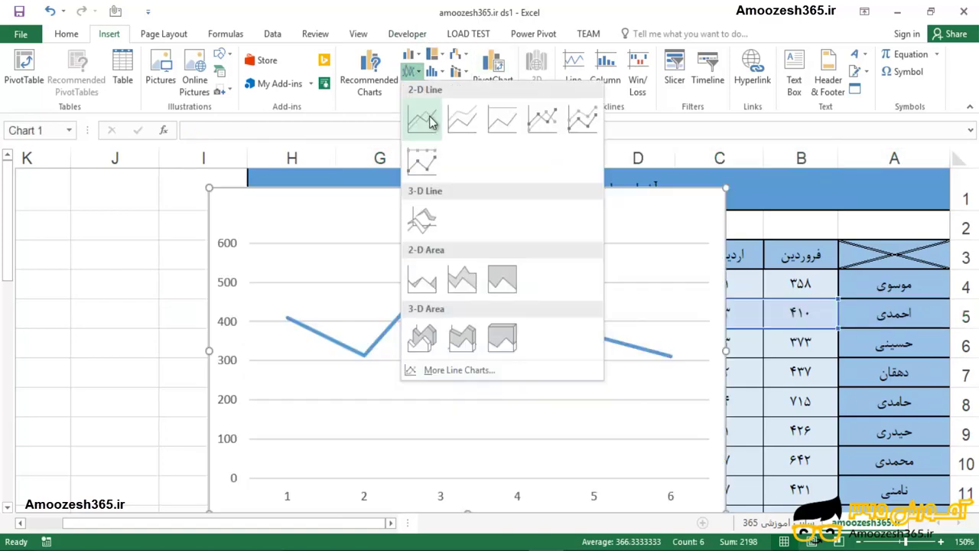
{"action": "left_click", "coordinate": [430, 116]}
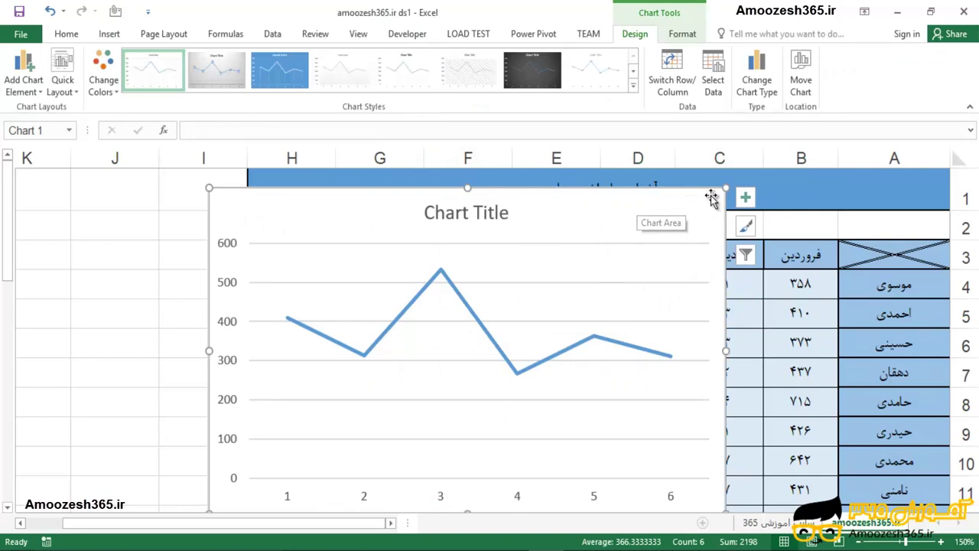
{"action": "left_click", "coordinate": [905, 403]}
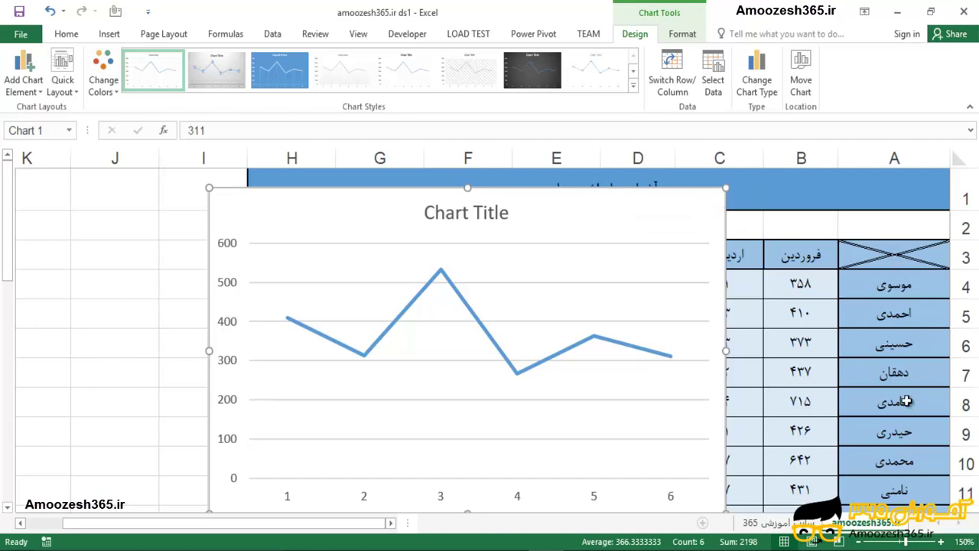
{"action": "left_click", "coordinate": [704, 243]}
{"action": "left_click_drag", "start_coordinate": [708, 199], "coordinate": [698, 200]}
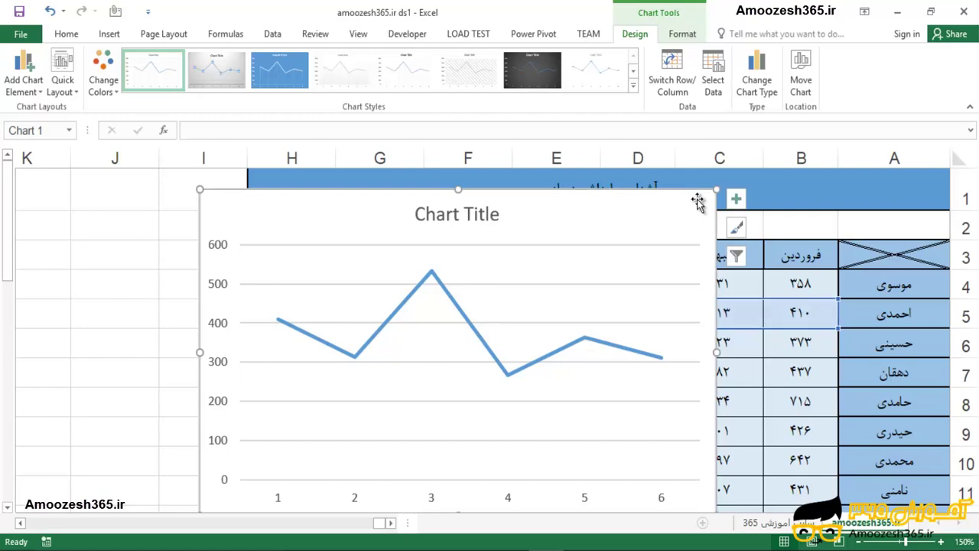
{"action": "key", "text": "Delete"}
{"action": "left_click_drag", "start_coordinate": [810, 403], "coordinate": [399, 395]}
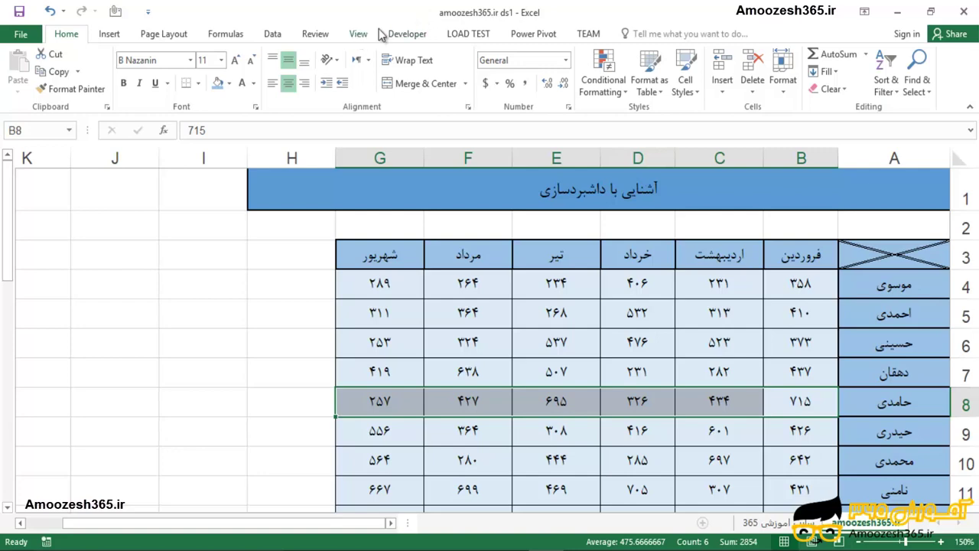
{"action": "left_click", "coordinate": [107, 34]}
{"action": "left_click", "coordinate": [423, 71]}
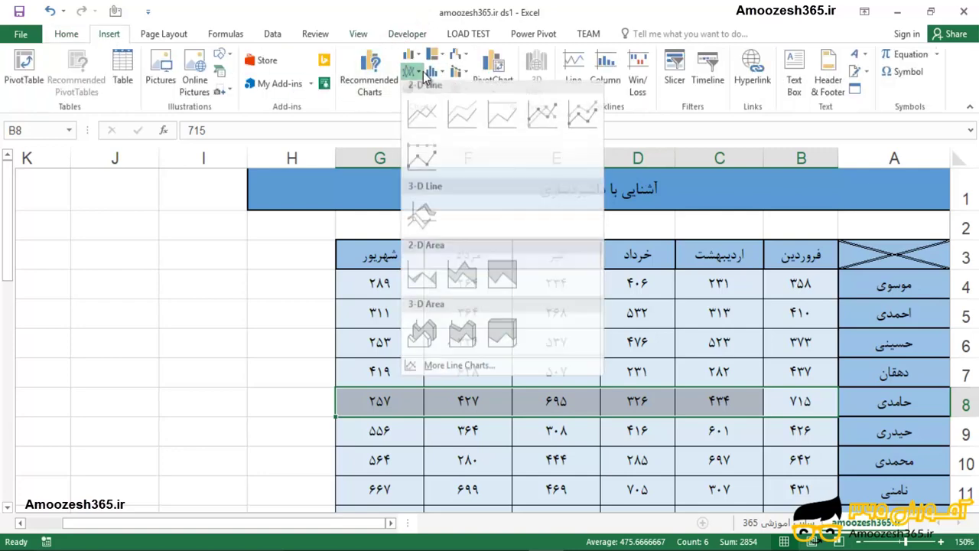
{"action": "left_click", "coordinate": [459, 128]}
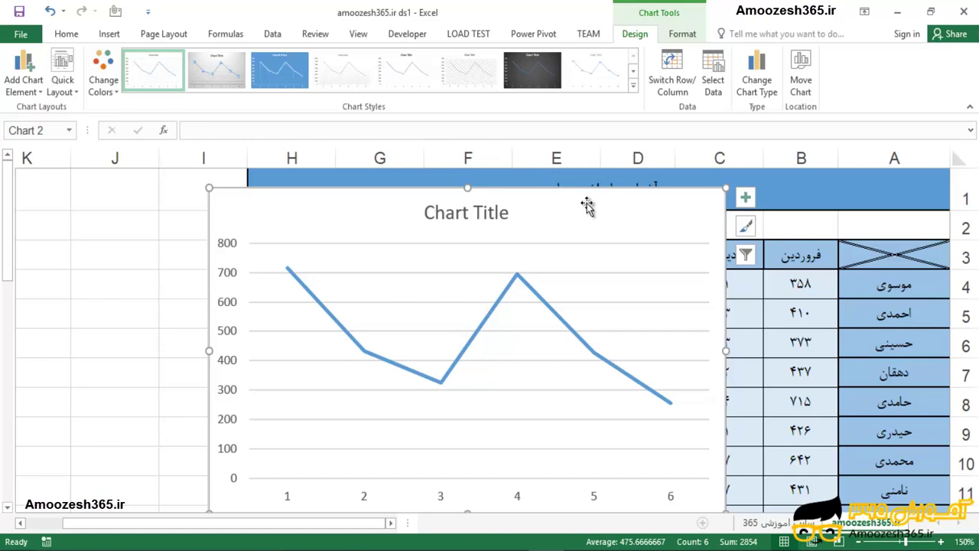
{"action": "key", "text": "Delete"}
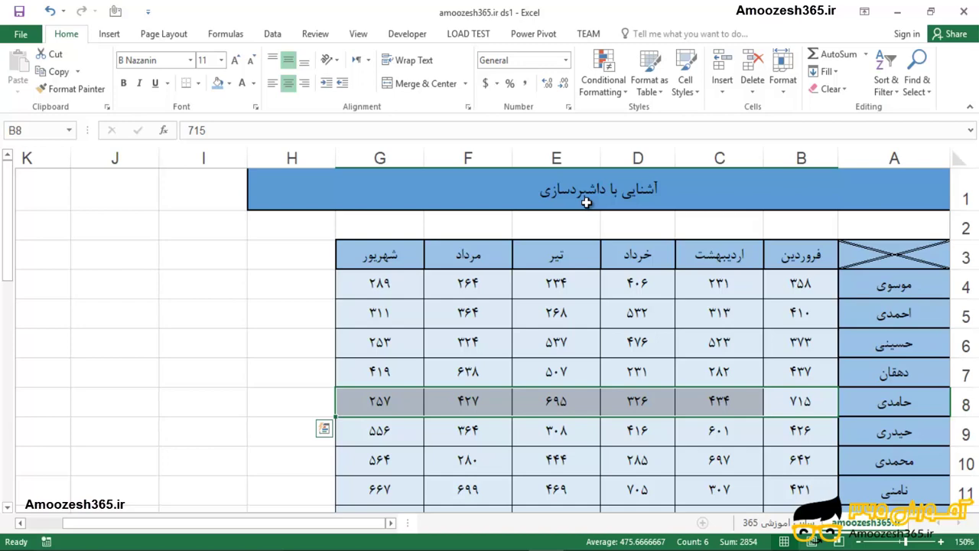
{"action": "left_click", "coordinate": [69, 69]}
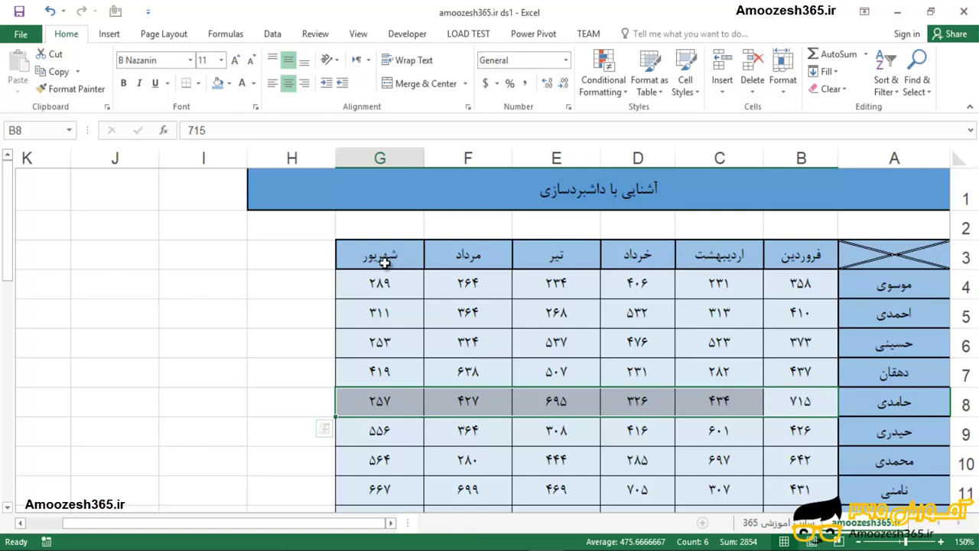
{"action": "mouse_move", "coordinate": [384, 261]}
{"action": "left_mouse_down"}
{"action": "mouse_move", "coordinate": [878, 417]}
{"action": "mouse_move", "coordinate": [855, 440]}
{"action": "left_mouse_up"}
{"action": "left_click_drag", "start_coordinate": [856, 501], "coordinate": [841, 478]}
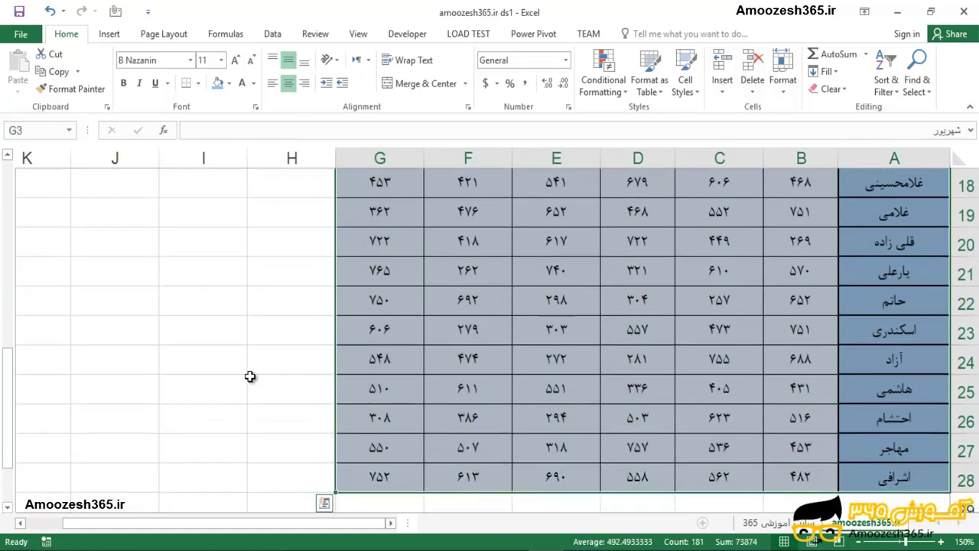
{"action": "left_click_drag", "start_coordinate": [6, 410], "coordinate": [6, 406]}
{"action": "left_click_drag", "start_coordinate": [14, 331], "coordinate": [13, 151]}
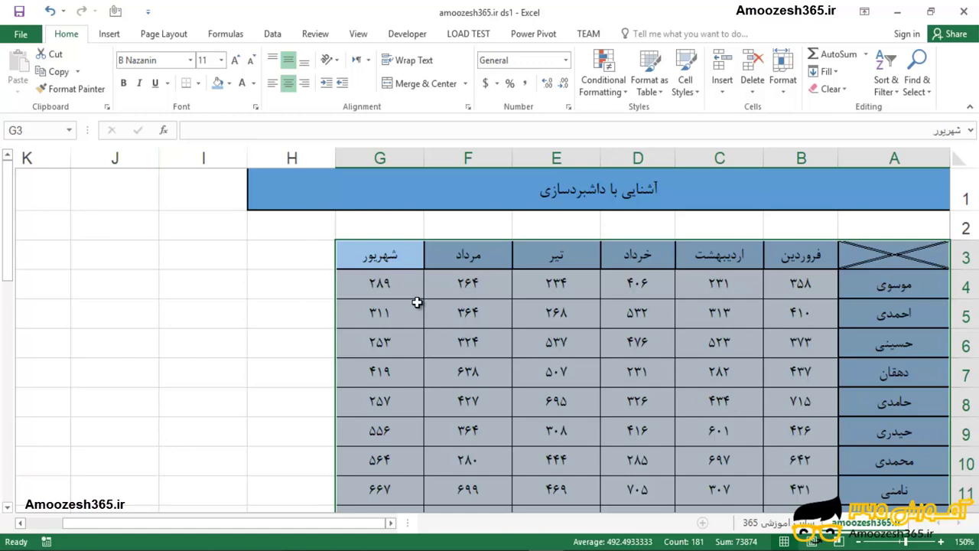
{"action": "left_click", "coordinate": [414, 304]}
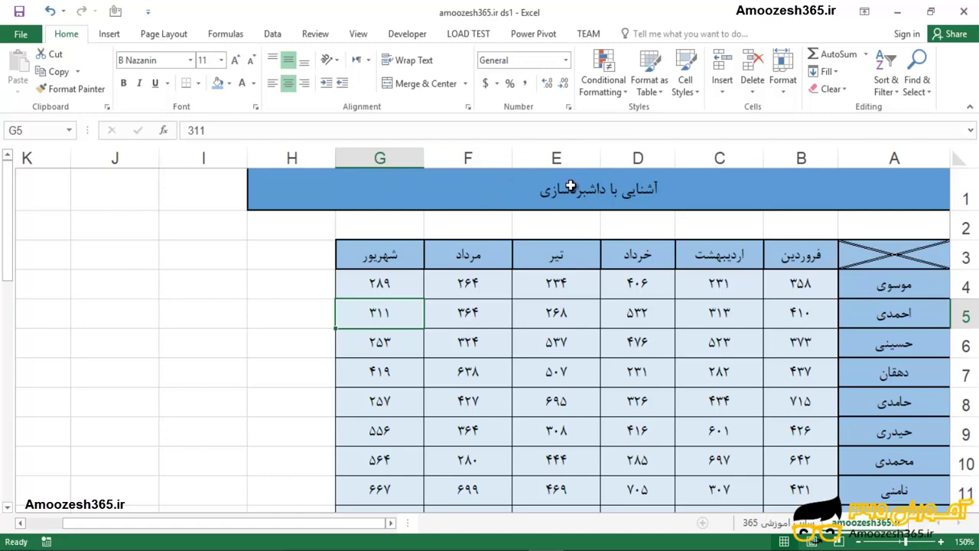
- Select the six monthly values in B5:G5 and insert a line chart of them
{"action": "left_click_drag", "start_coordinate": [799, 325], "coordinate": [711, 314]}
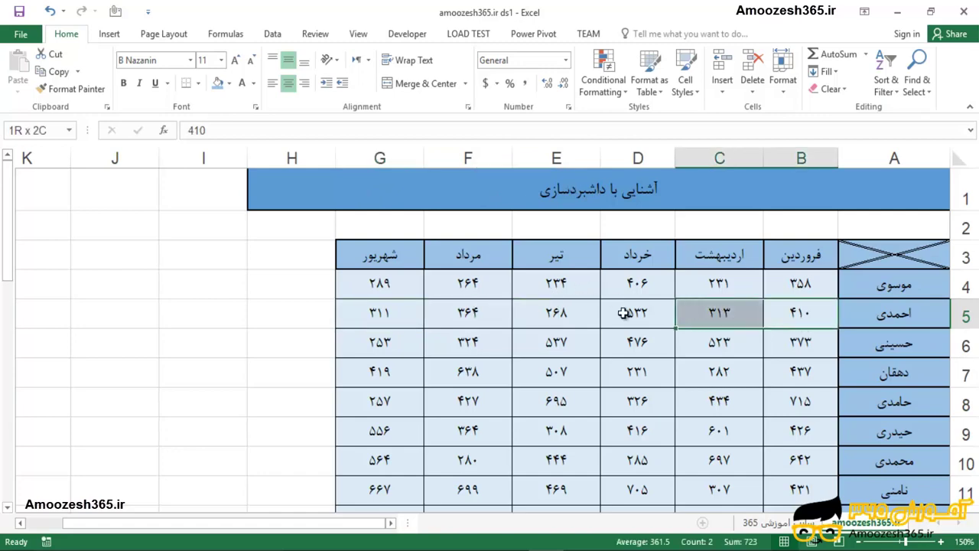
{"action": "left_click_drag", "start_coordinate": [623, 312], "coordinate": [386, 315]}
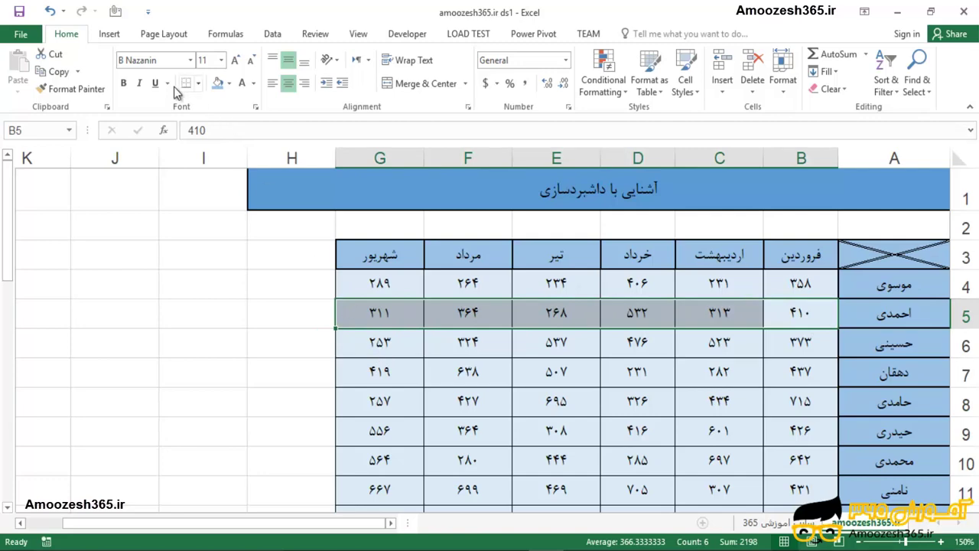
{"action": "left_click", "coordinate": [113, 34]}
{"action": "key", "text": "alt+F1"}
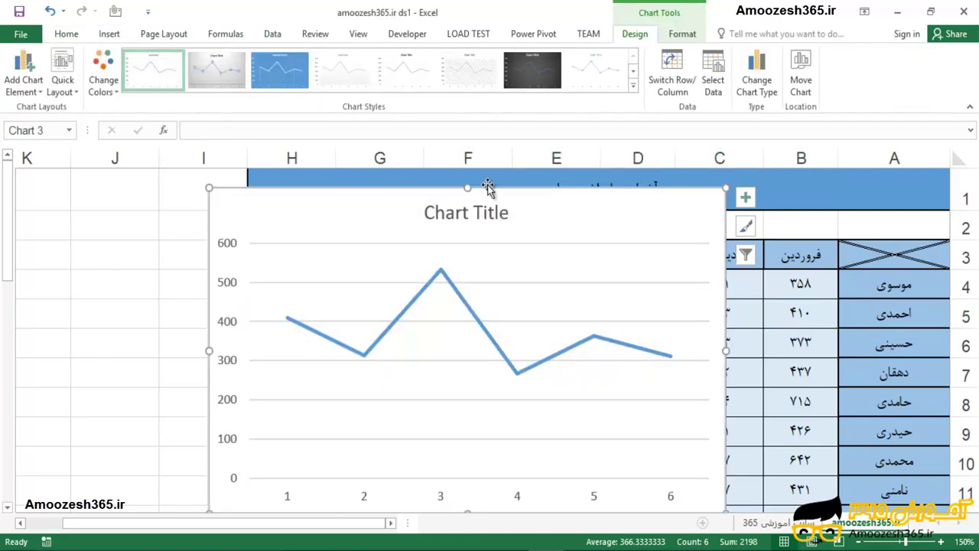
{"action": "left_click", "coordinate": [490, 200]}
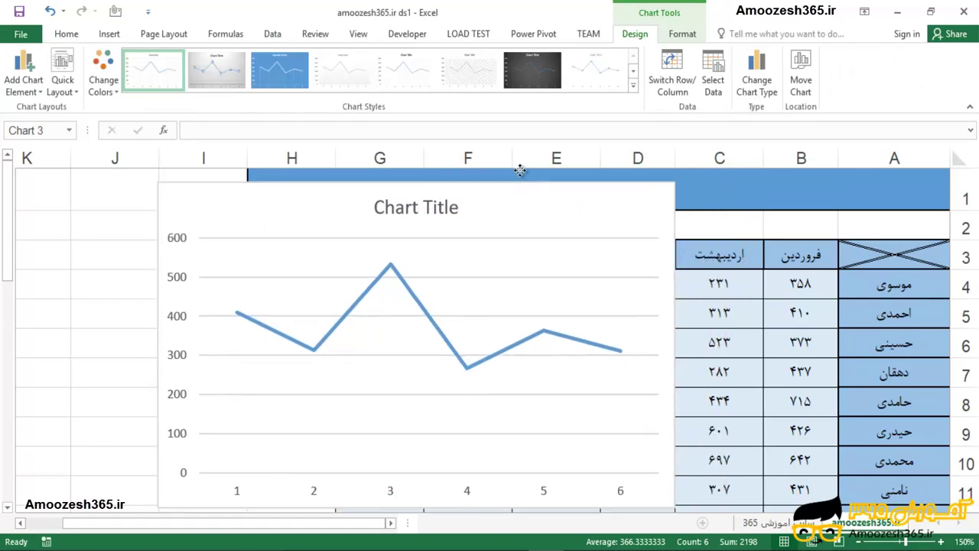
- Move the chart aside and view its Select Data source without changing it
{"action": "left_click_drag", "start_coordinate": [585, 194], "coordinate": [485, 124]}
{"action": "left_click", "coordinate": [713, 77]}
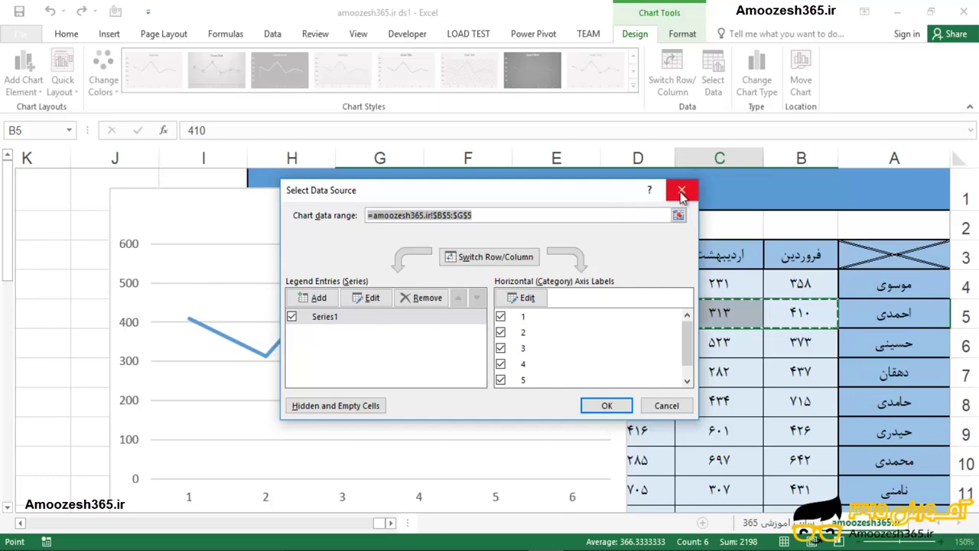
{"action": "left_click", "coordinate": [681, 190]}
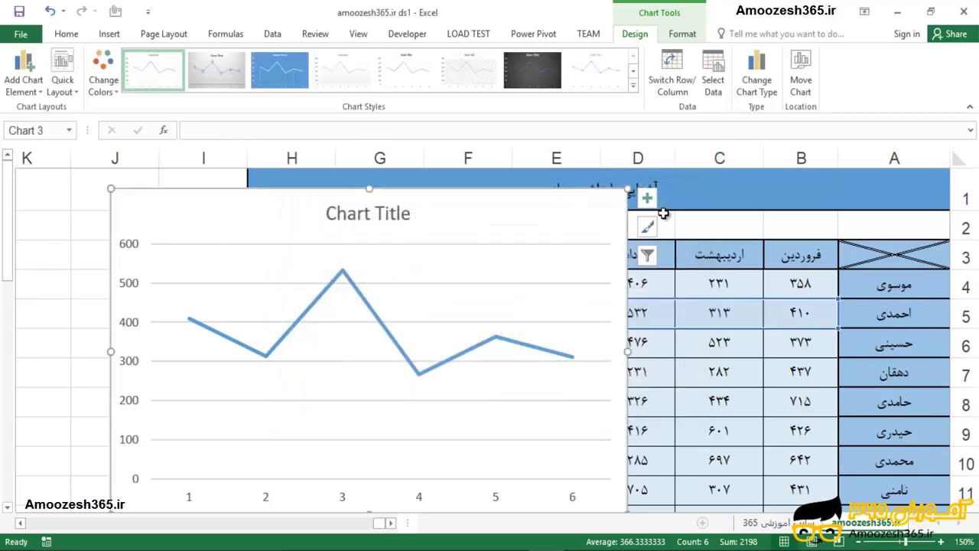
- Drag the trial line chart over columns C to E and delete it
{"action": "left_click_drag", "start_coordinate": [629, 223], "coordinate": [760, 187]}
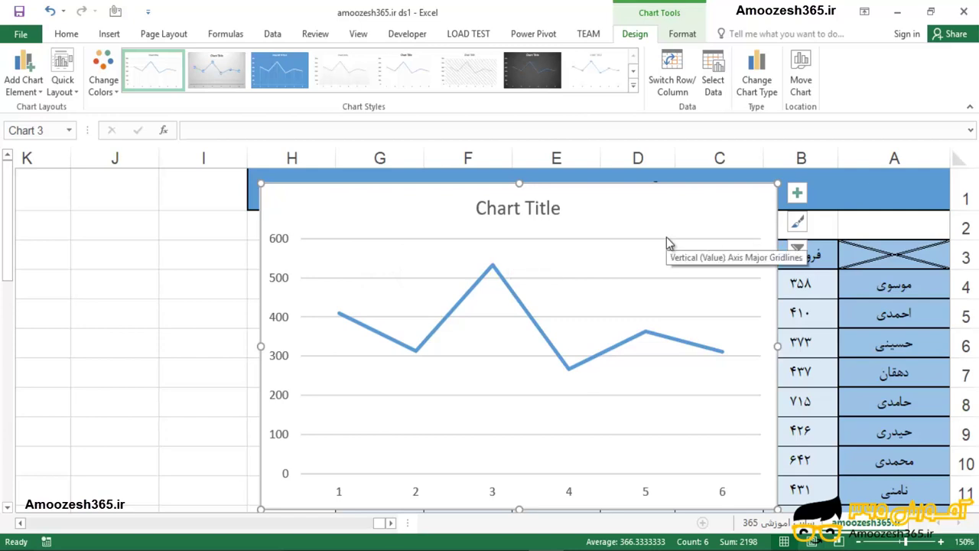
{"action": "key", "text": "Delete"}
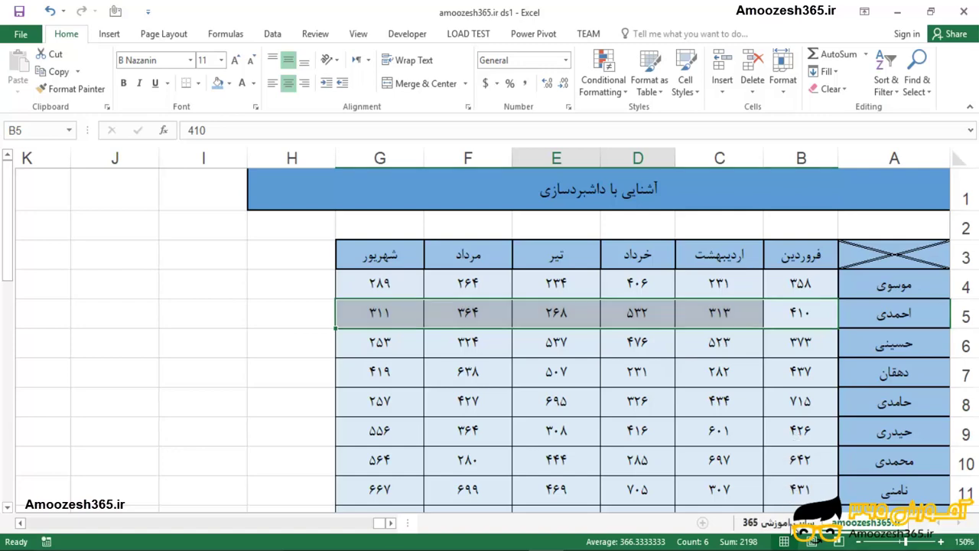
- Switch to the dashboard sheet and outline its name dropdown, sales row and line chart
{"action": "left_click", "coordinate": [796, 527]}
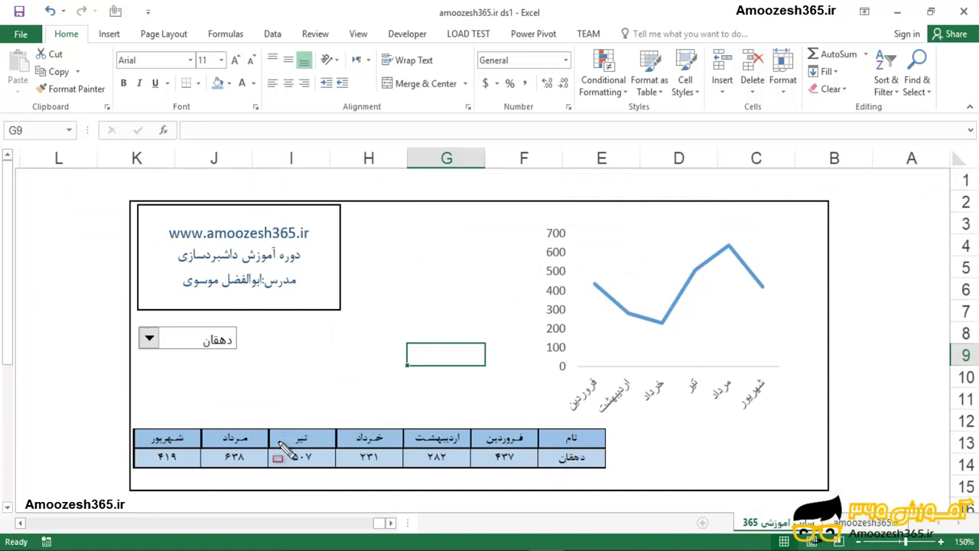
{"action": "left_click_drag", "start_coordinate": [122, 420], "coordinate": [641, 493]}
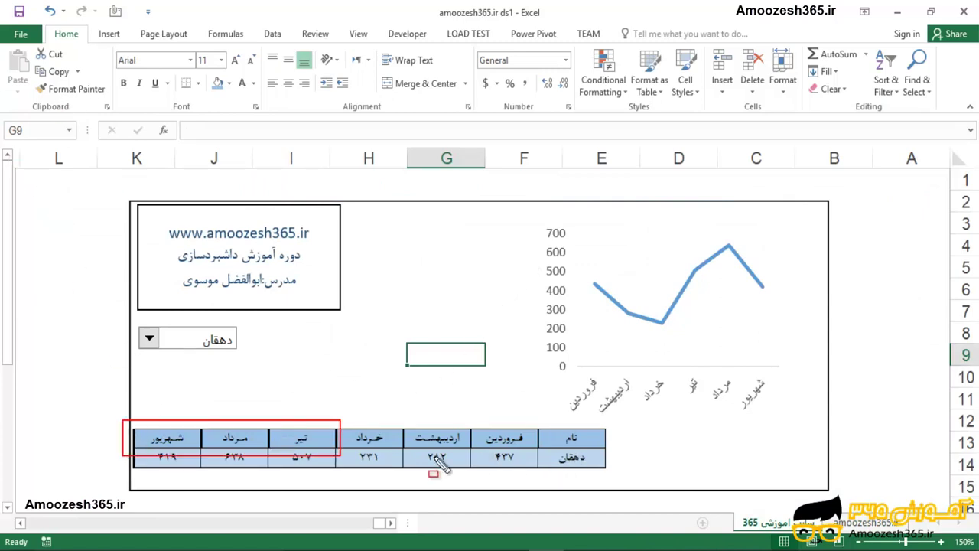
{"action": "left_click_drag", "start_coordinate": [534, 206], "coordinate": [805, 411]}
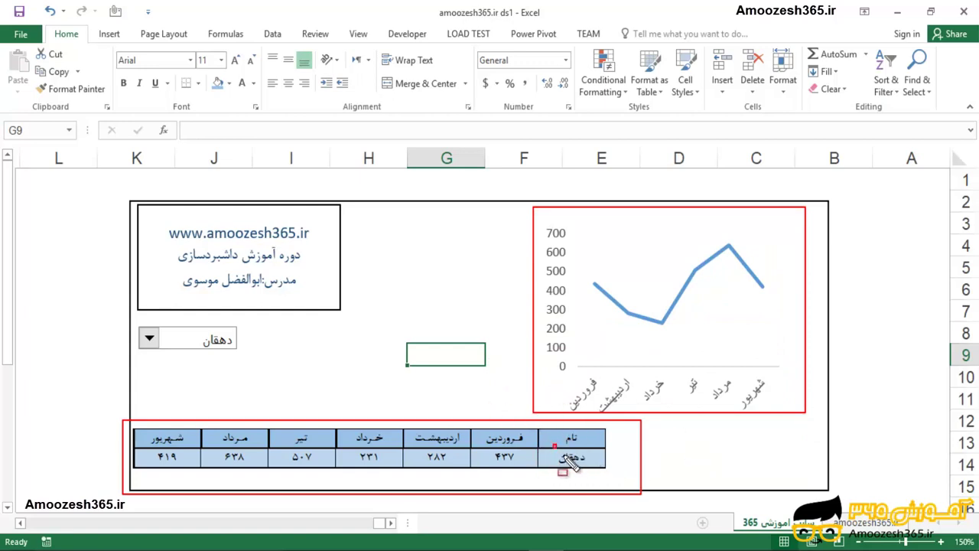
{"action": "left_click_drag", "start_coordinate": [553, 448], "coordinate": [599, 471]}
{"action": "left_click_drag", "start_coordinate": [571, 370], "coordinate": [773, 420]}
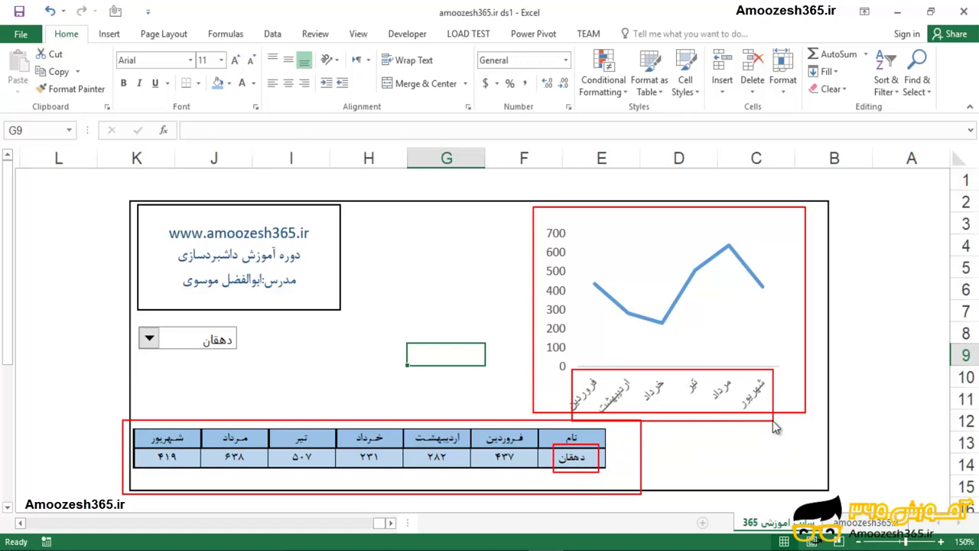
{"action": "key", "text": "Escape"}
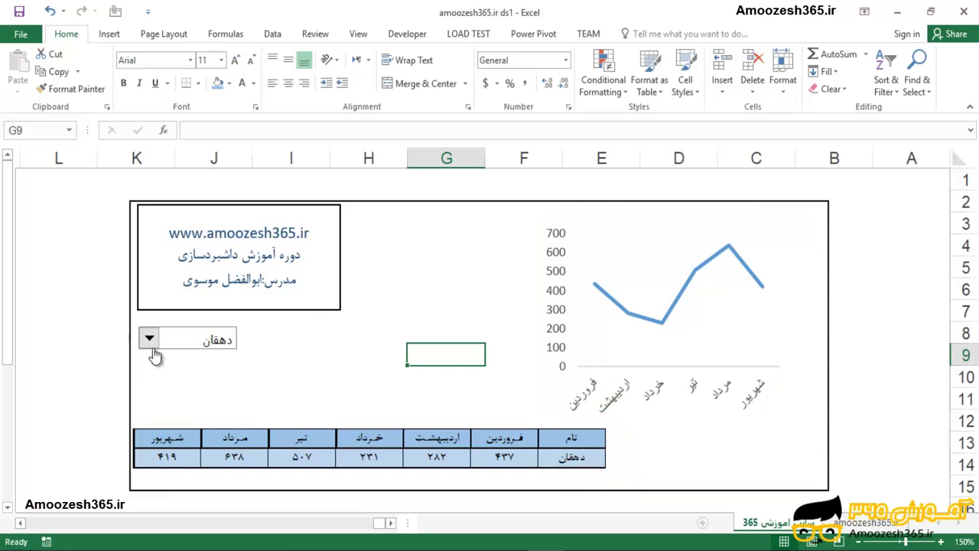
- Choose a different person from the name dropdown to update the sales row and chart
{"action": "left_click", "coordinate": [150, 341]}
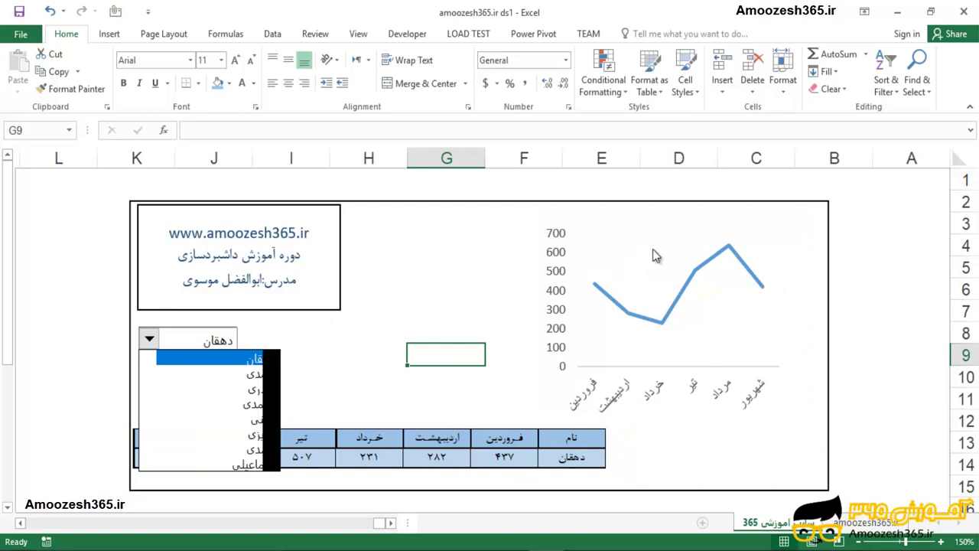
{"action": "left_click", "coordinate": [262, 390]}
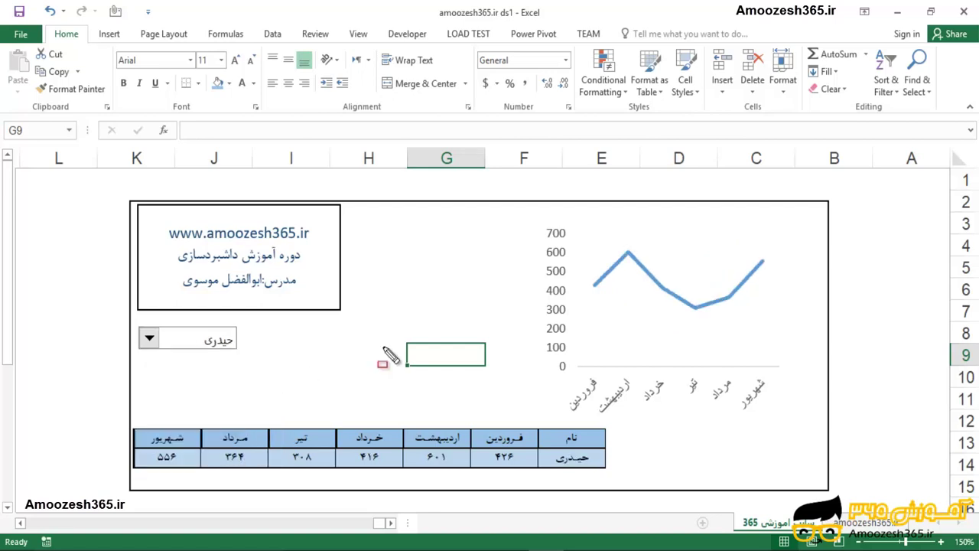
{"action": "left_click_drag", "start_coordinate": [199, 440], "coordinate": [612, 486]}
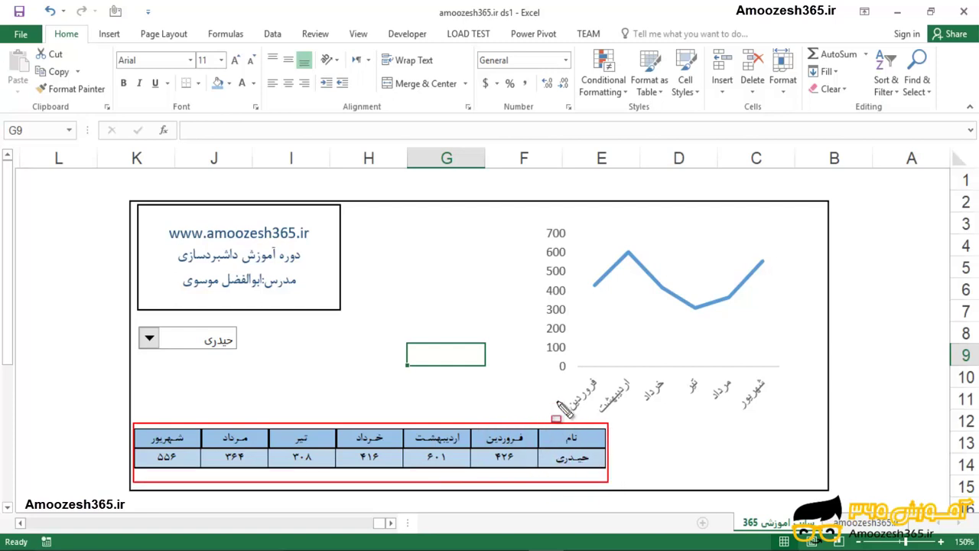
{"action": "key", "text": "Escape"}
- Pick two more names in turn, ending on the row 5 person peaking at 532 in خرداد
{"action": "left_click", "coordinate": [149, 338]}
{"action": "left_click", "coordinate": [159, 374]}
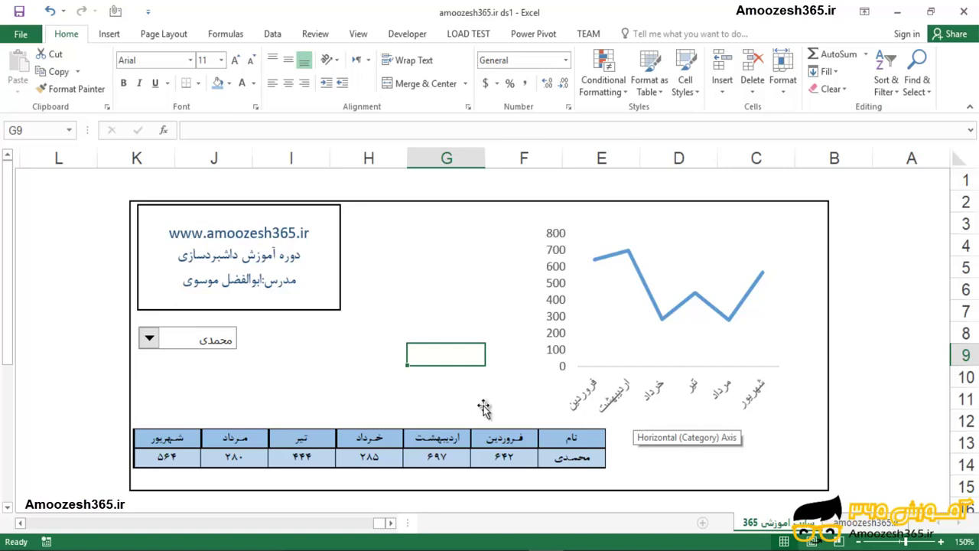
{"action": "left_click", "coordinate": [150, 337]}
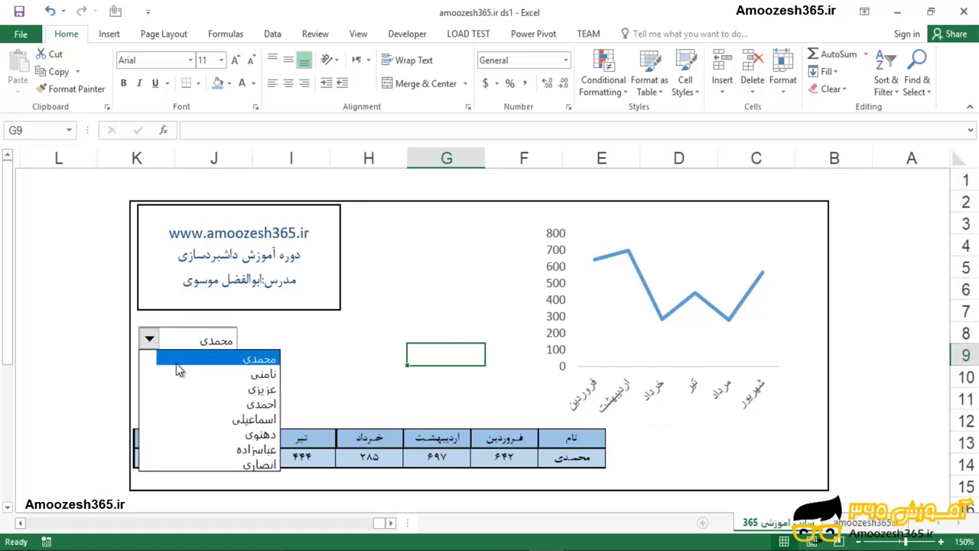
{"action": "scroll", "coordinate": [188, 371], "scroll_direction": "up", "scroll_amount": 2}
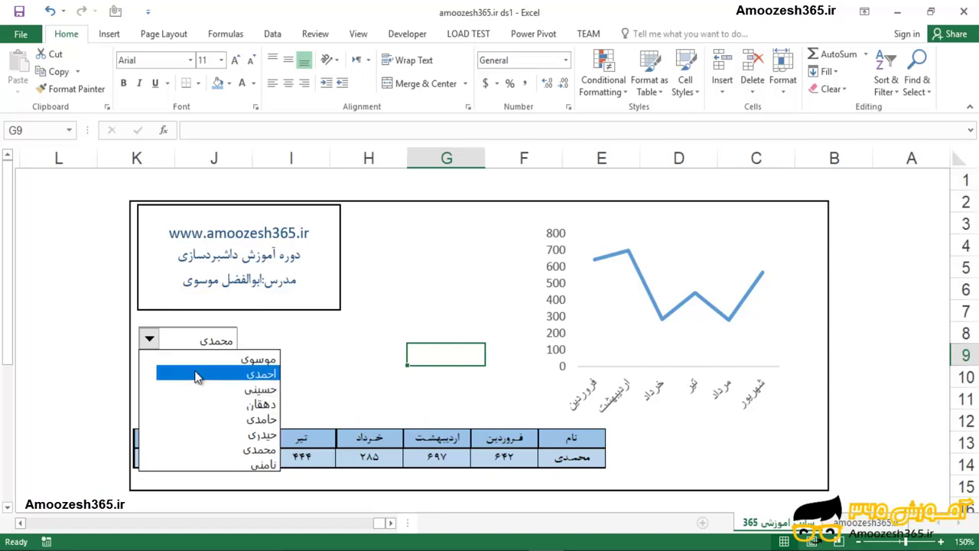
{"action": "left_click", "coordinate": [253, 375]}
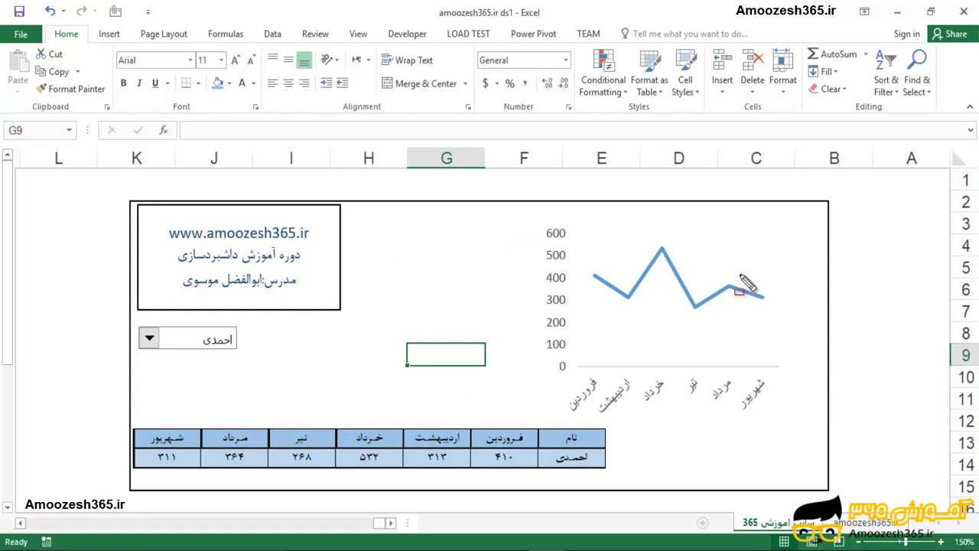
{"action": "left_click_drag", "start_coordinate": [533, 214], "coordinate": [802, 426]}
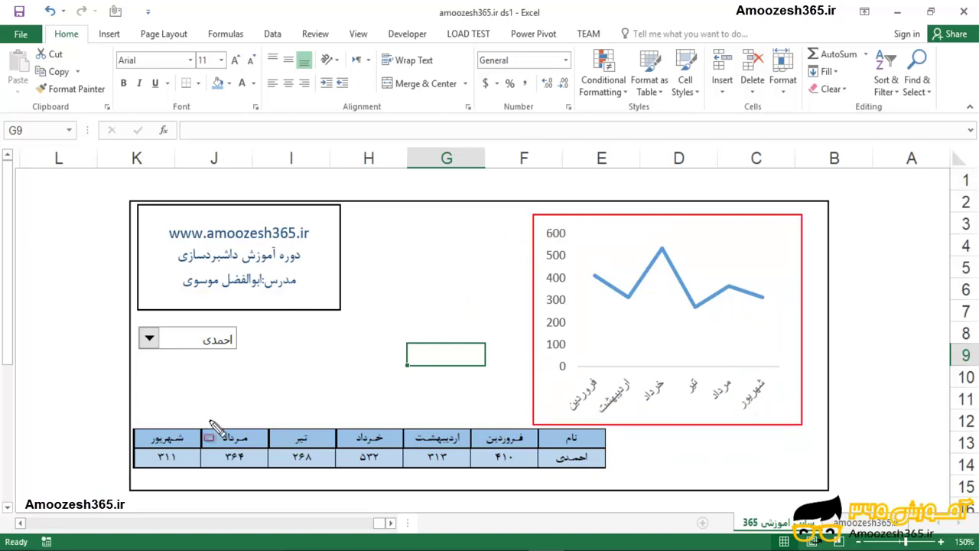
{"action": "mouse_move", "coordinate": [126, 417]}
{"action": "left_mouse_down"}
{"action": "mouse_move", "coordinate": [608, 477]}
{"action": "mouse_move", "coordinate": [652, 494]}
{"action": "mouse_move", "coordinate": [643, 488]}
{"action": "left_mouse_up"}
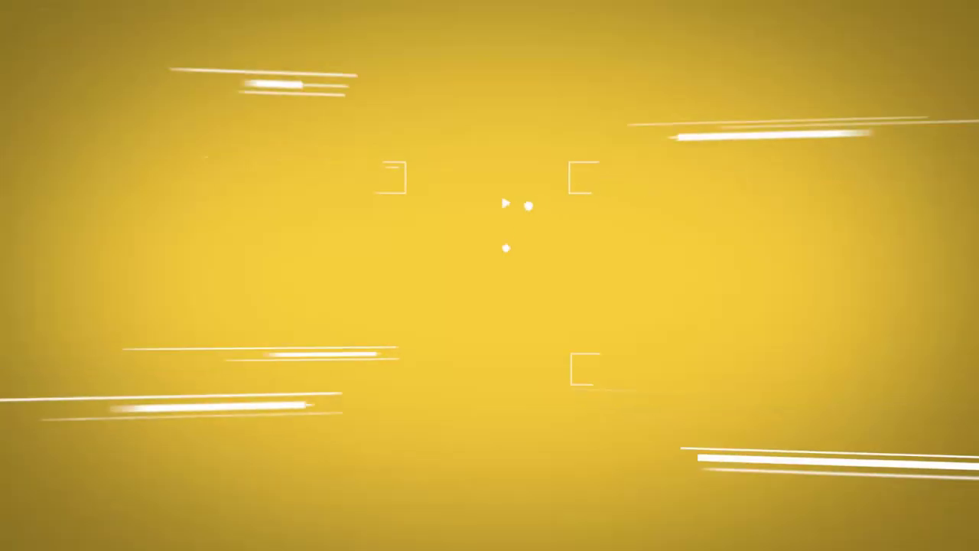